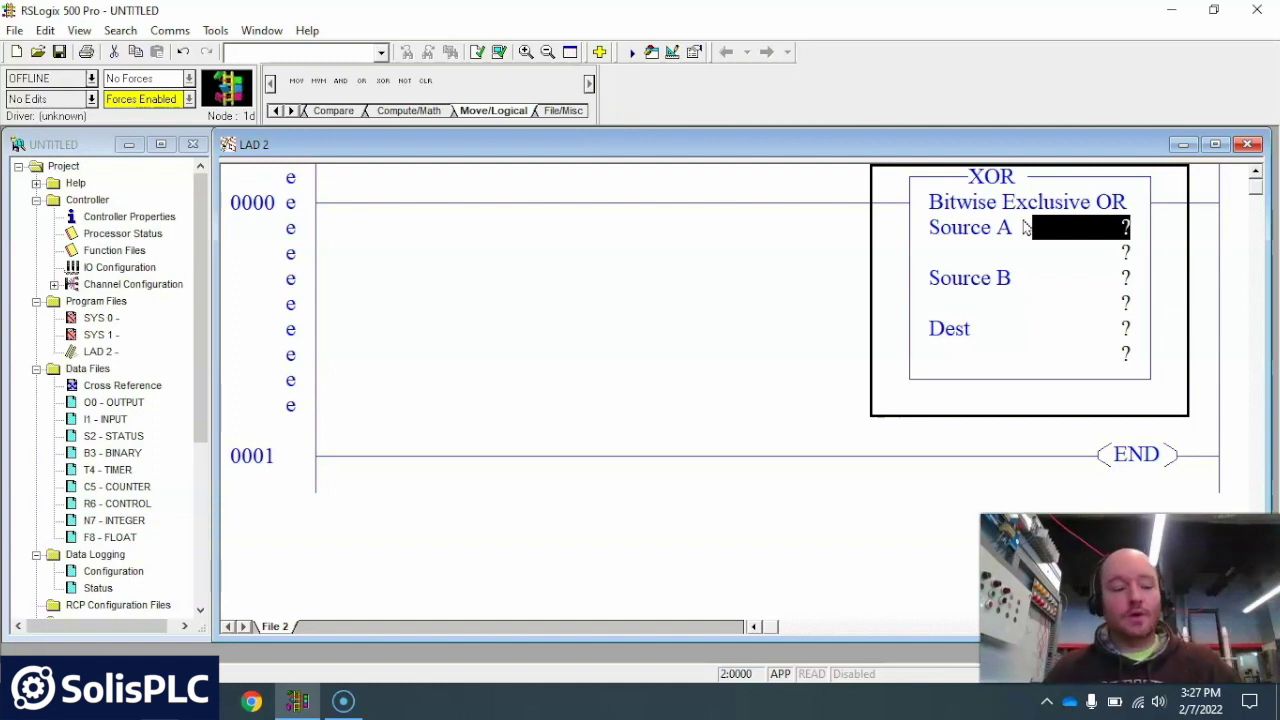
- Enter I:1.0 as the XOR Source A and N7:0 as Source B
type("I:1.0")
key("Return")
left_click(1000, 429)
type("N7")
key("Down")
key("Return")
left_click(995, 429)
- Set the XOR destination to O:2.0, correcting the mistyped word number
type("O:0")
key("BackSpace")
type("2.0")
key("Return")
left_click(1001, 451)
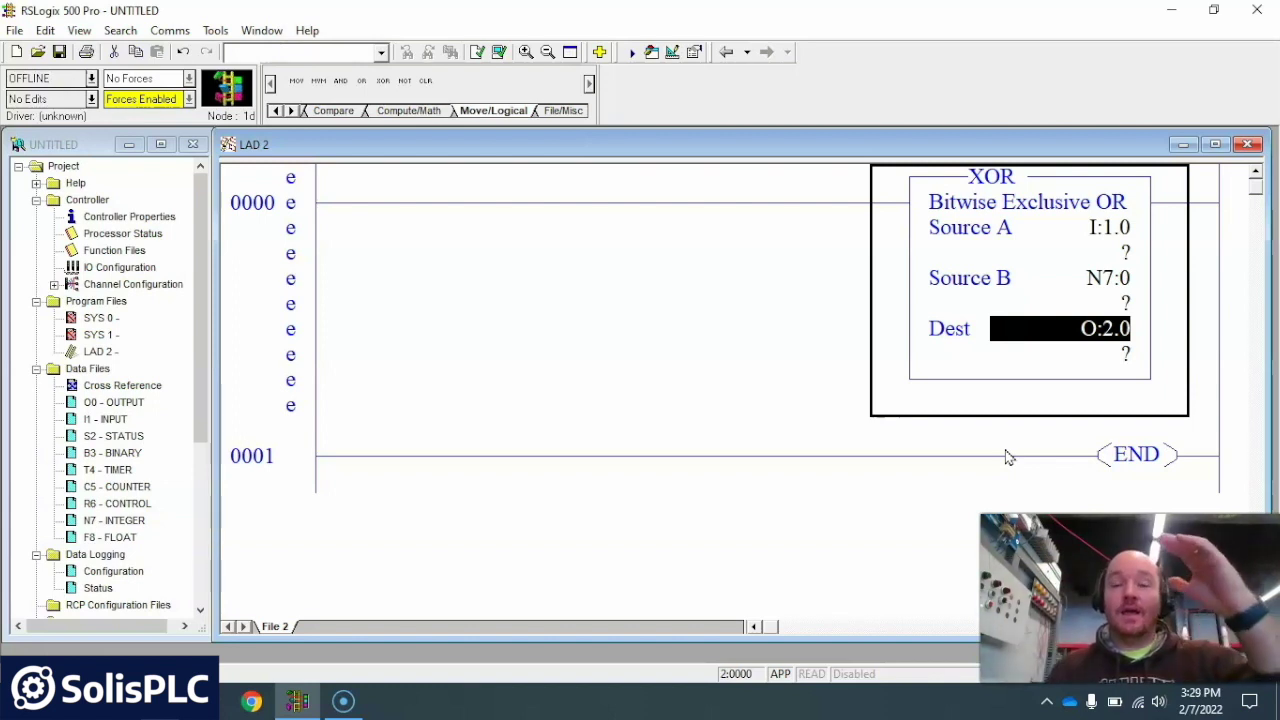
- Open the N7 integer file, enter 2541 in N7:0 and show it in Binary radix
left_click(129, 522)
double_click(129, 522)
type("2541")
left_click(609, 319)
left_click(588, 338)
- Open the I1 input table showing I:1.0 and place the N7 table beside it
left_click(320, 293)
left_click_drag(380, 214, 554, 344)
double_click(110, 420)
left_click(128, 436)
left_click_drag(614, 346, 257, 446)
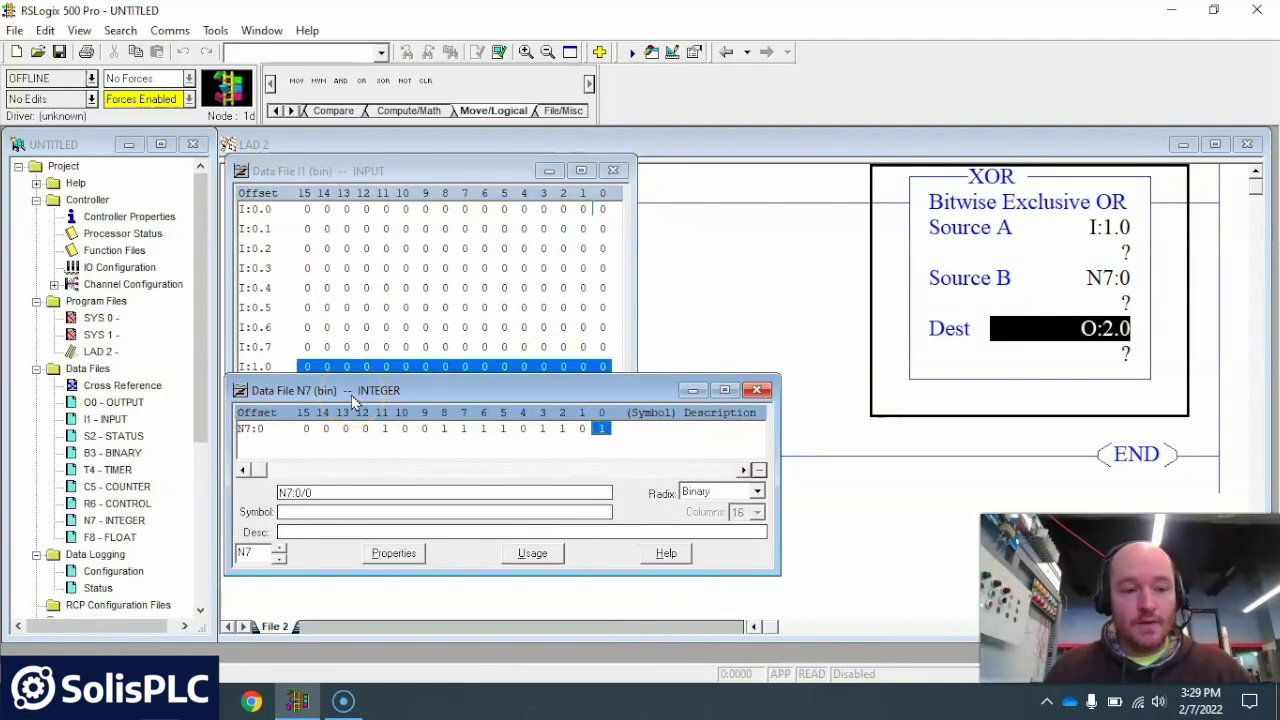
- Open the O0 output table, resize and position it so O:2.0 is visible
left_click(133, 403)
double_click(133, 403)
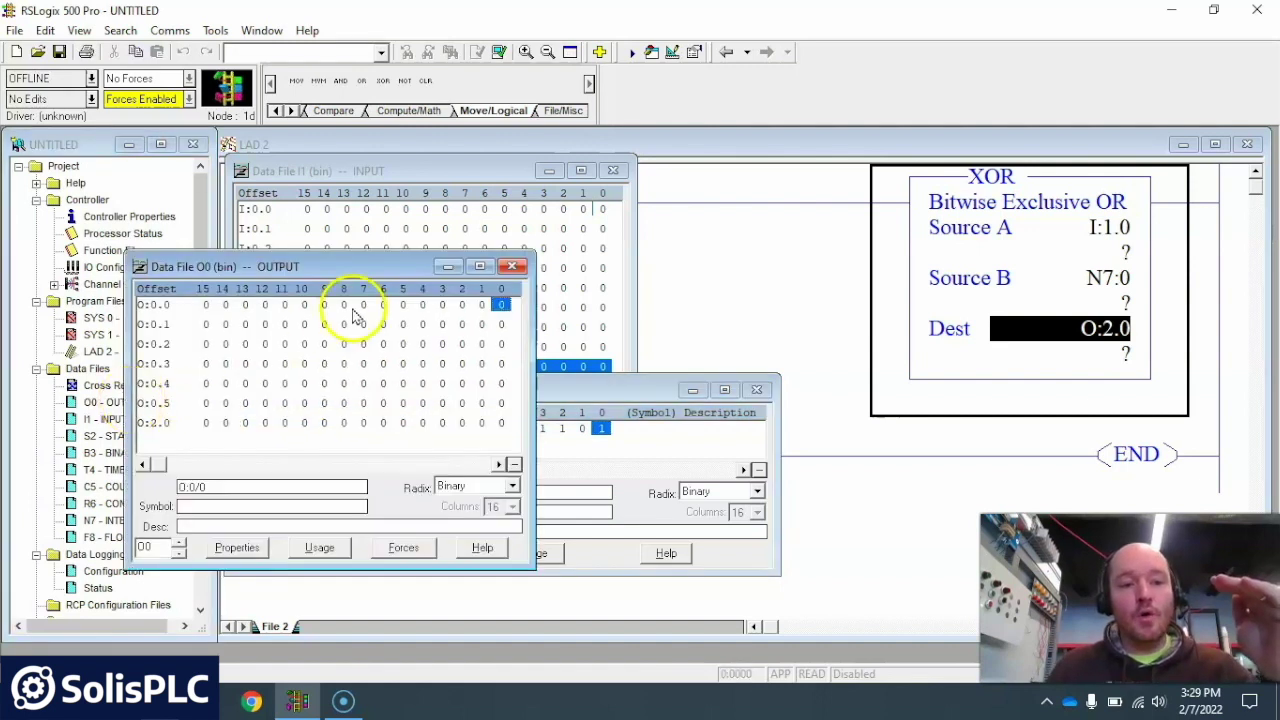
left_click_drag(376, 208, 380, 352)
left_click(512, 444)
left_click_drag(328, 362, 436, 458)
left_click(265, 535)
left_click(598, 428)
type("1 0 0 1 1 1 1 0 1 1 0 1")
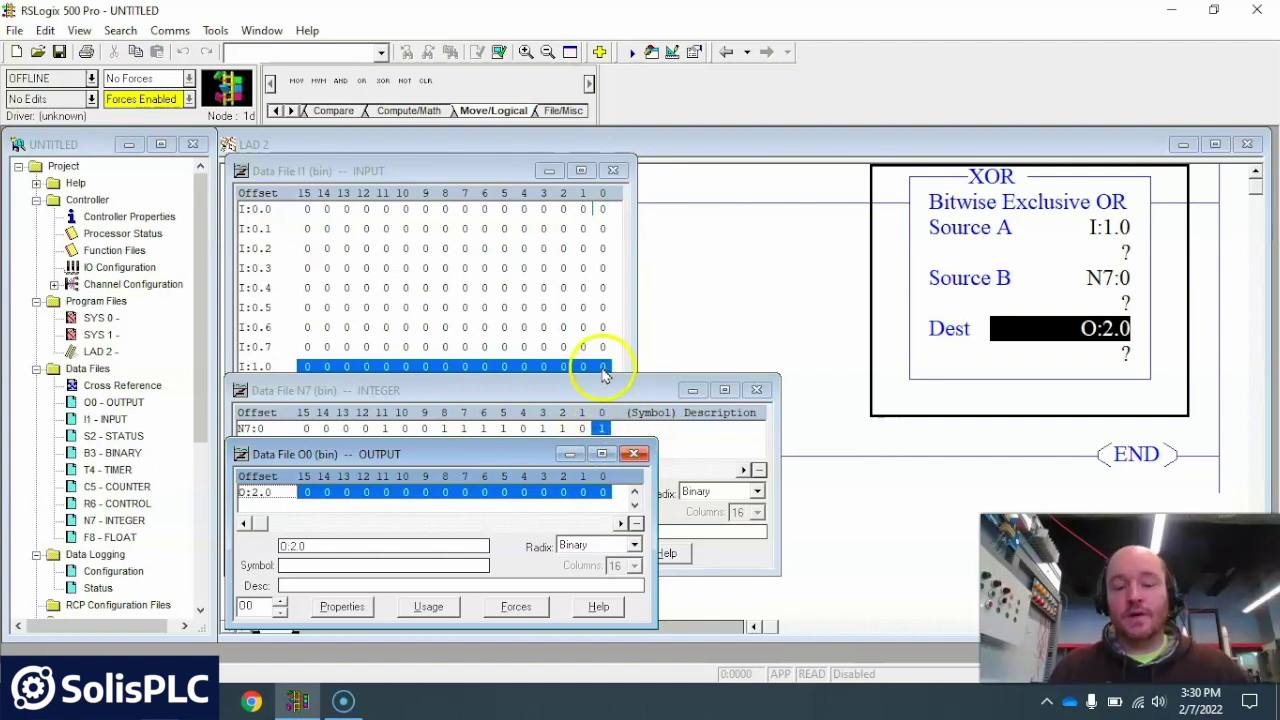
left_click(560, 508)
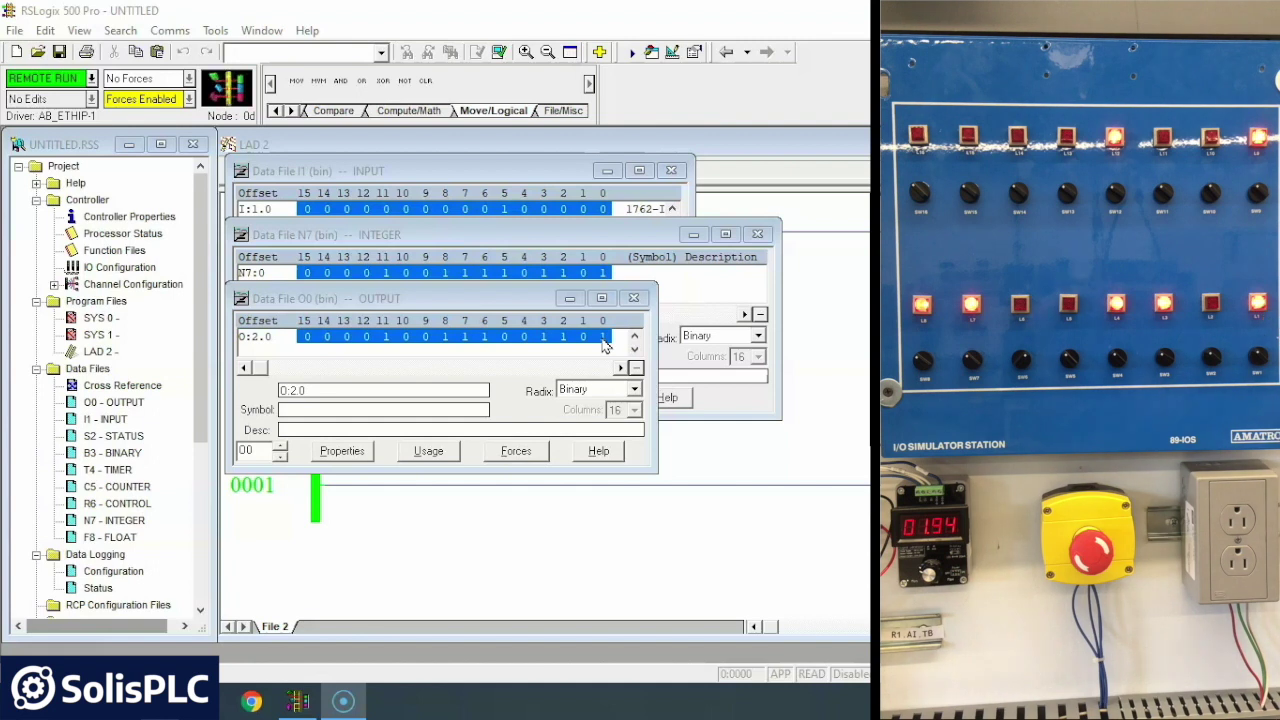
- Download the program over AB_ETHIP-1, go online and switch to Remote Run
left_click(601, 210)
left_click(601, 212)
left_click(603, 274)
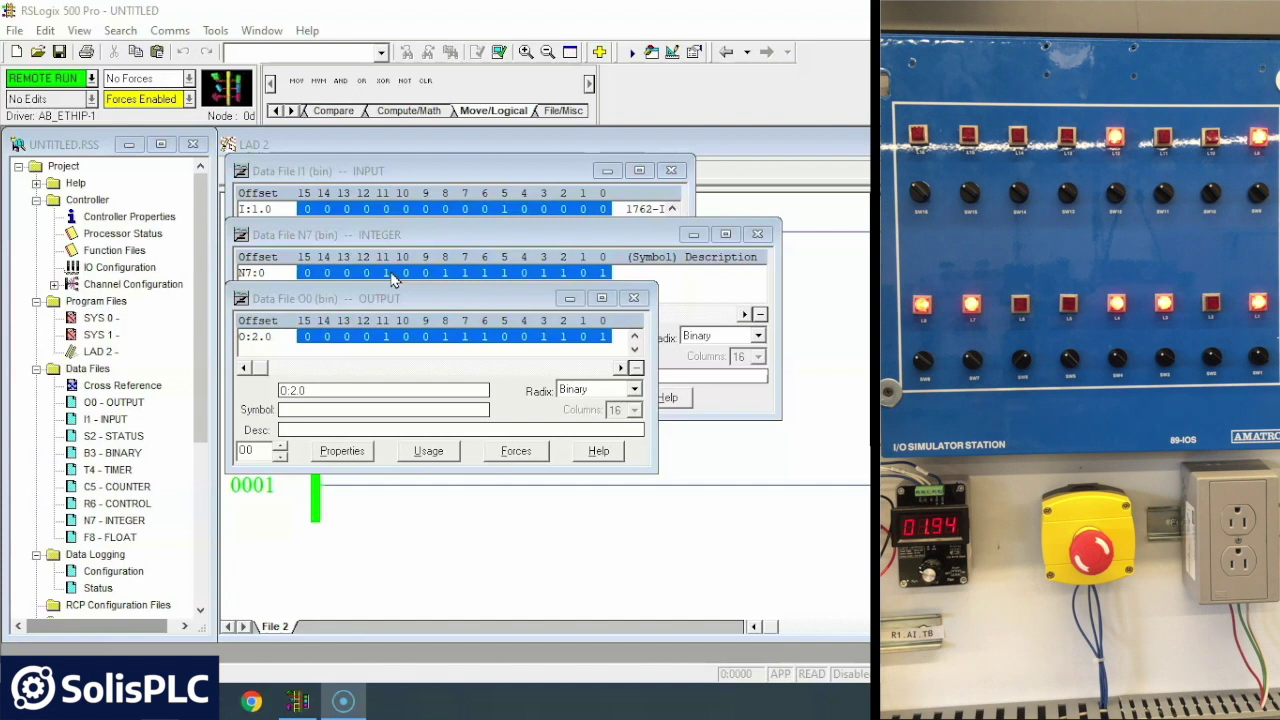
- Change the I:1.0 inputs so they match N7:0 except at bit 7
left_click(271, 277)
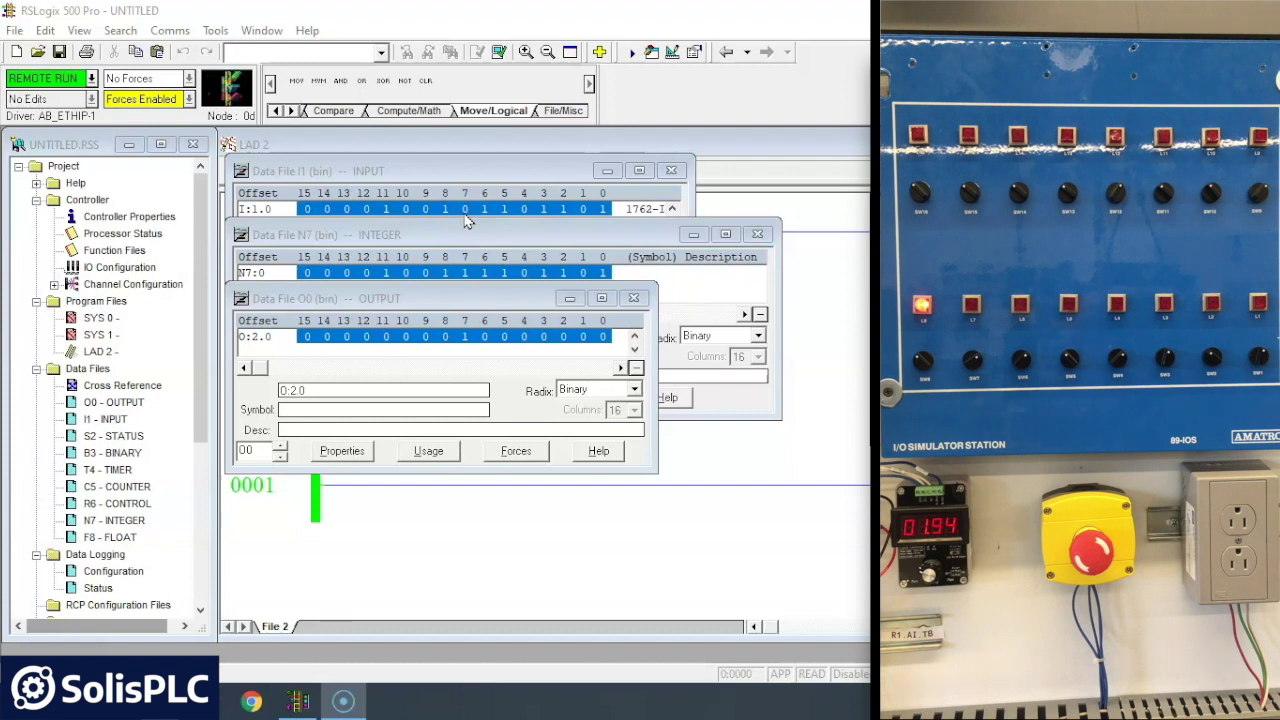
- Set bit 7 of N7:0 to 0 and view the all-zero O:2.0 output table
left_click(467, 324)
left_click(465, 273)
left_click(465, 273)
type("0")
key("Return")
left_click(471, 458)
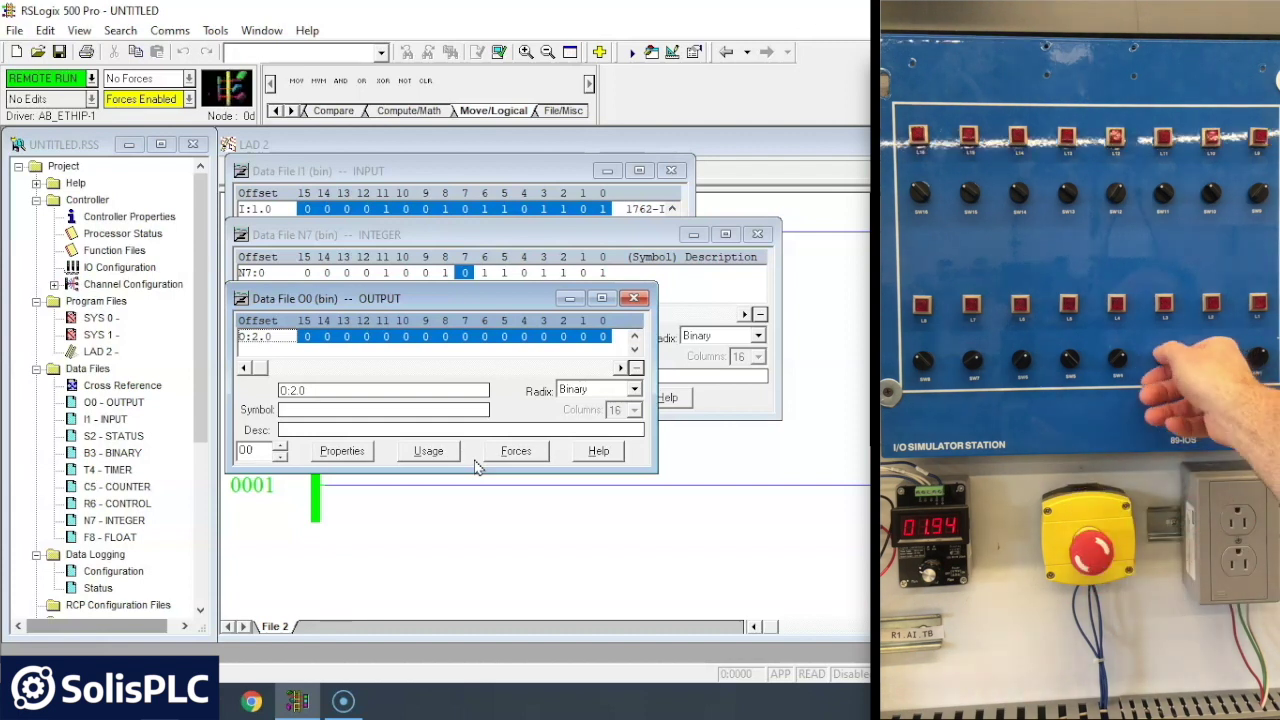